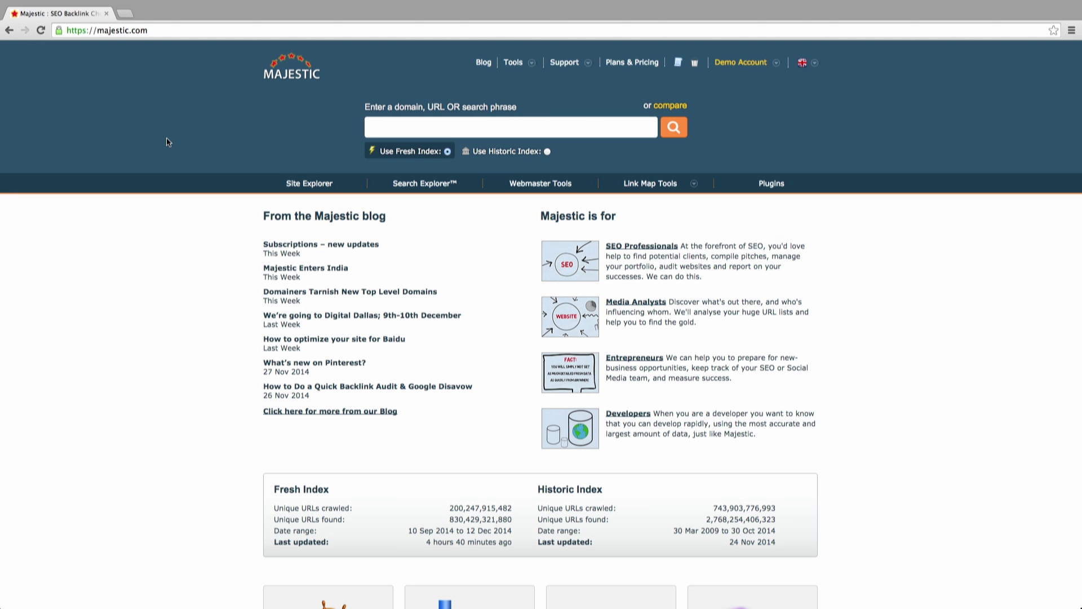
Step: Open the example.com Site Explorer summary and scroll through its Trust Flow 53, Citation Flow 51 figures
click(307, 184)
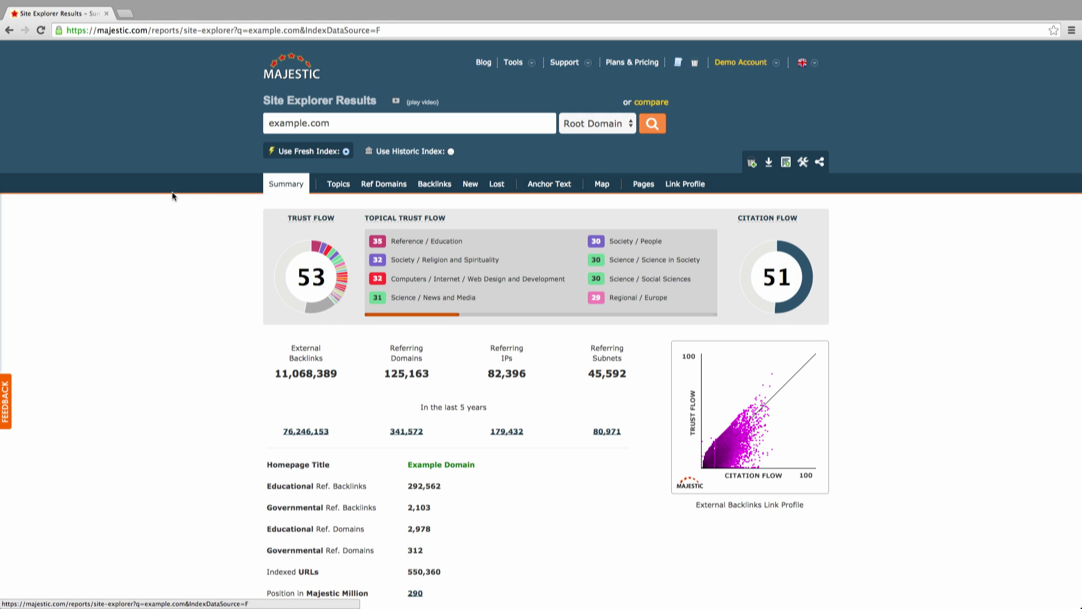
scroll(173, 196, down, 5)
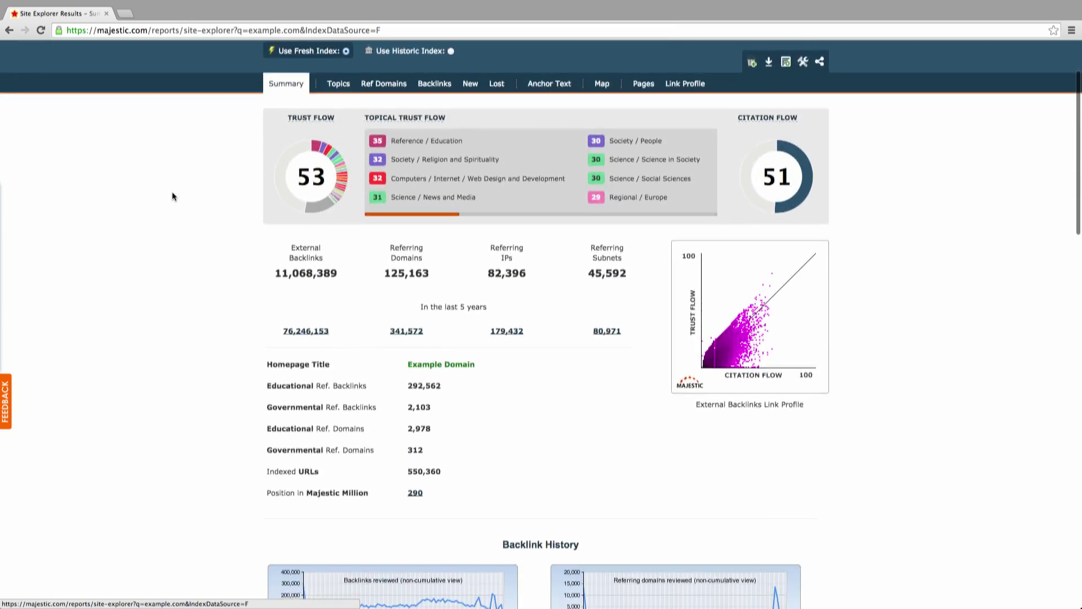
scroll(173, 195, down, 8)
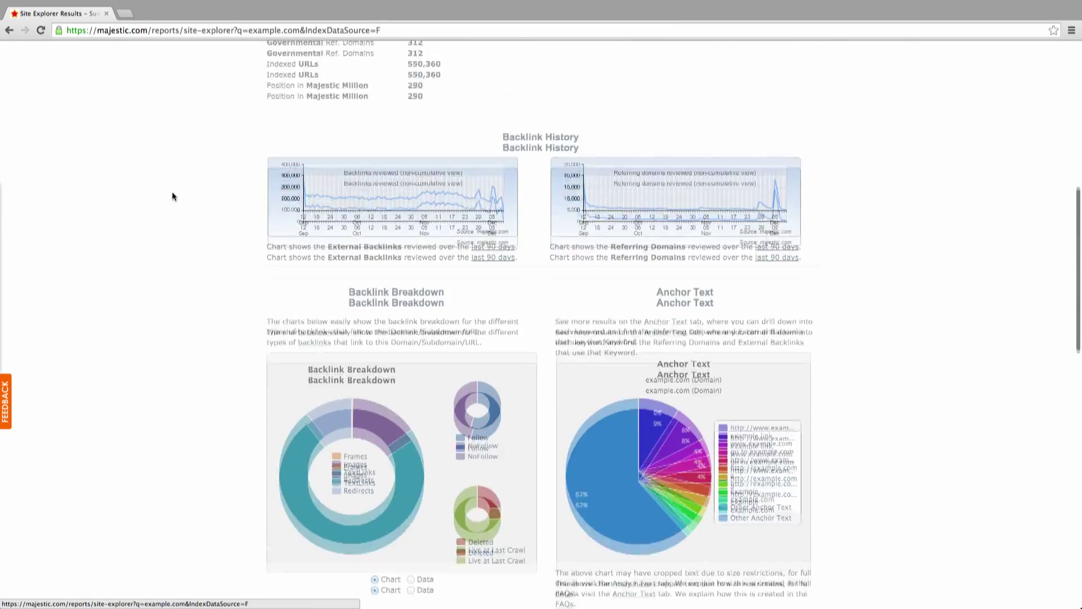
scroll(173, 195, down, 8)
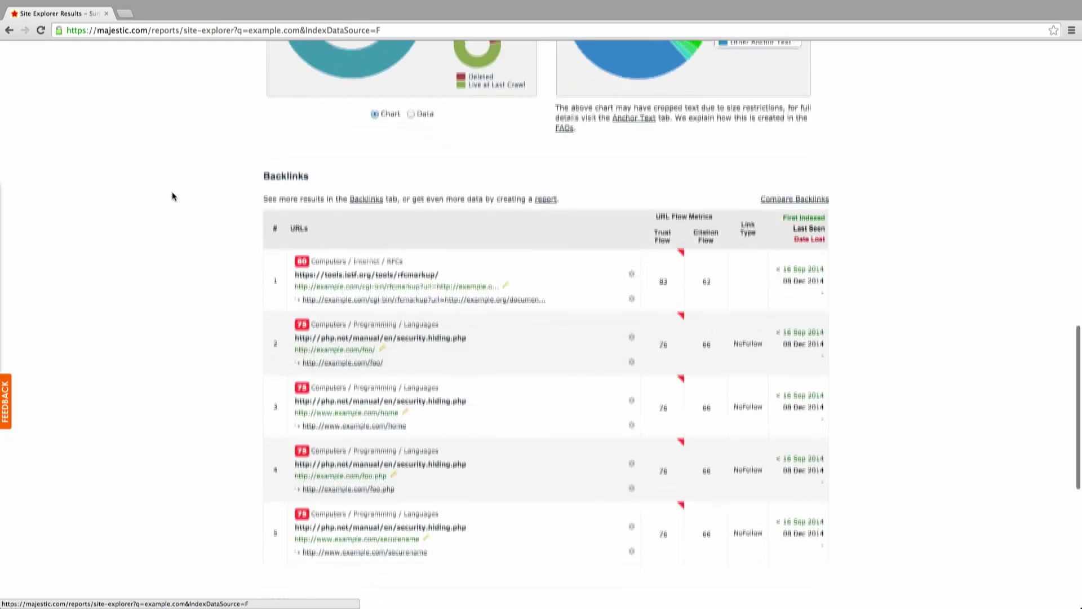
scroll(173, 196, up, 20)
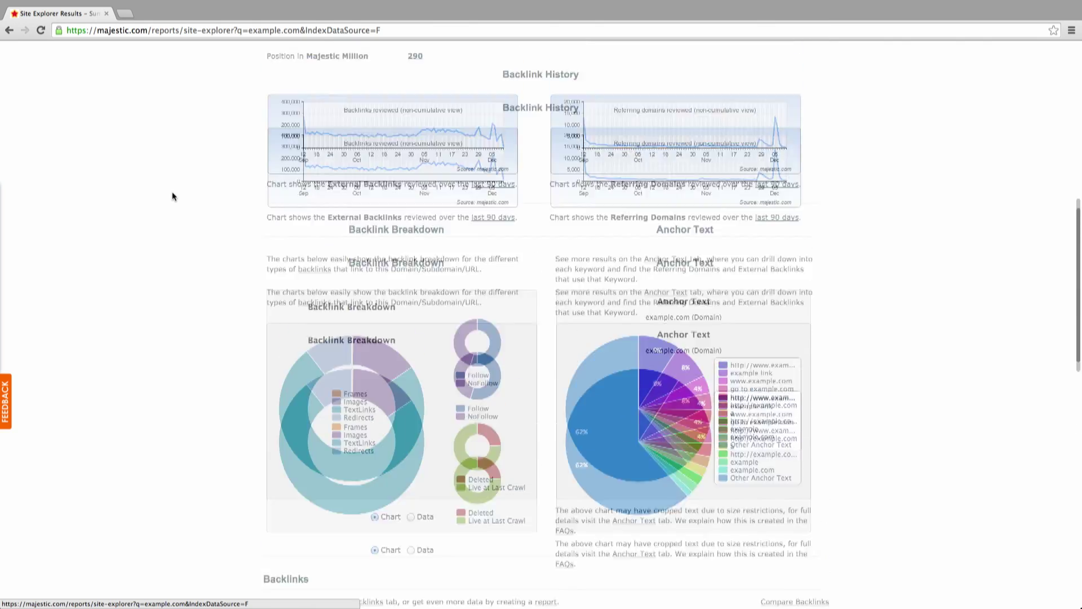
scroll(172, 195, up, 2)
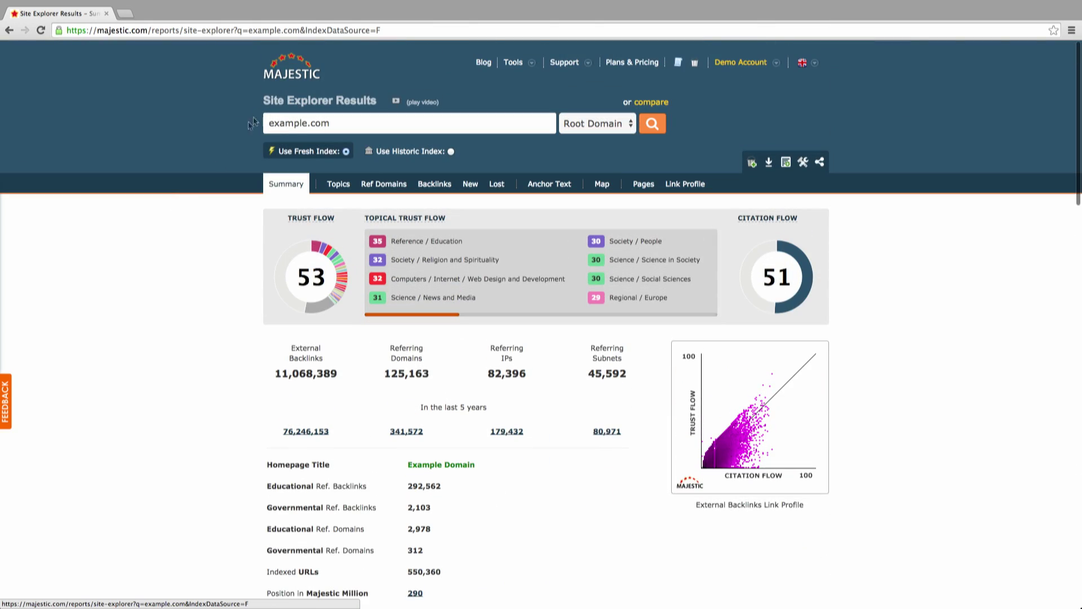
click(288, 77)
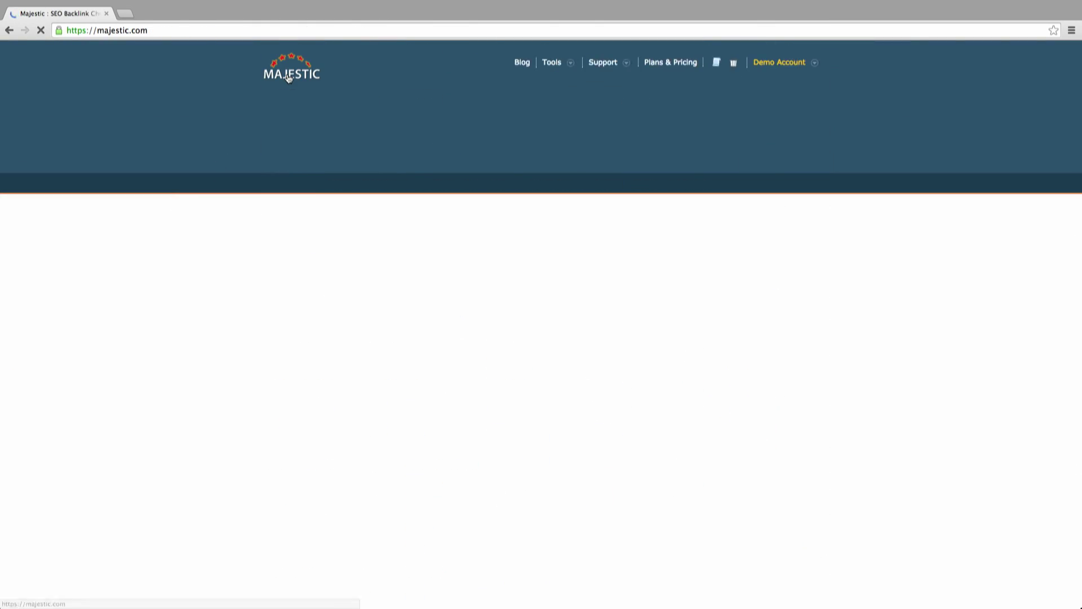
text(ww)
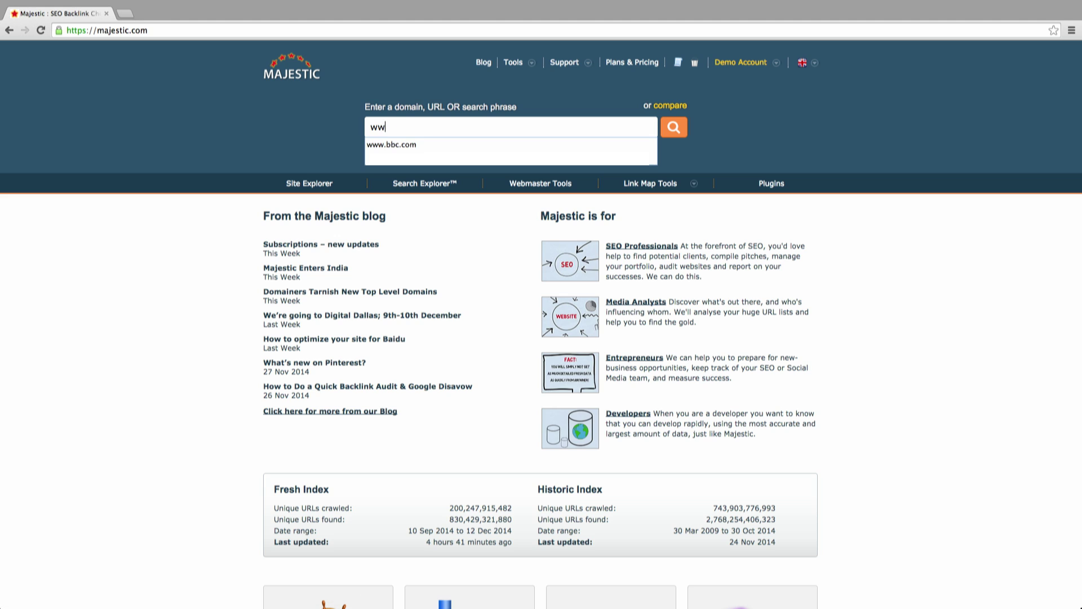
text(w.bbc.com)
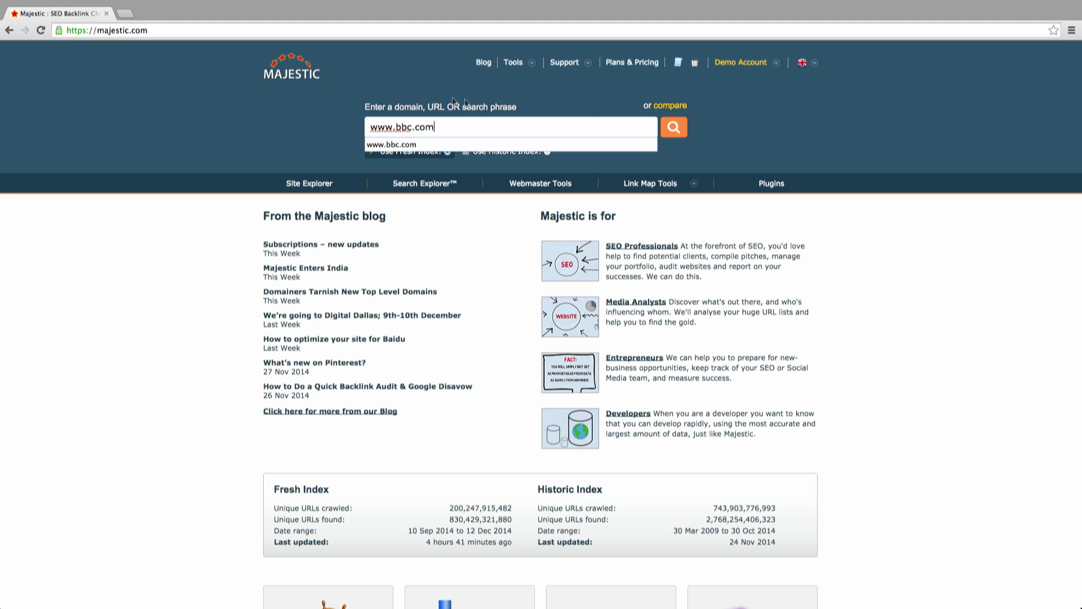
click(750, 143)
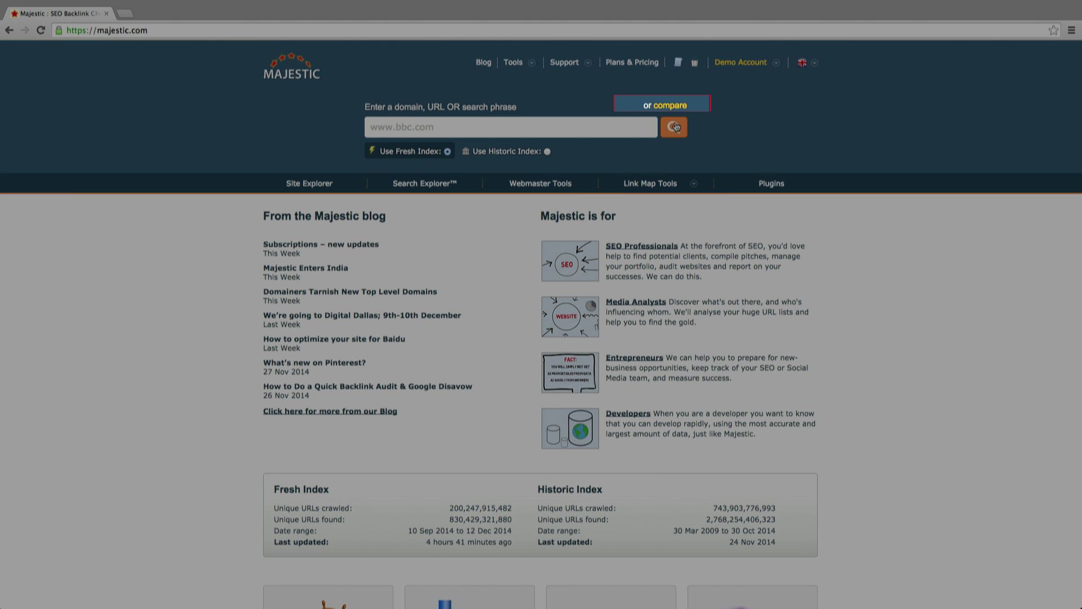
click(675, 128)
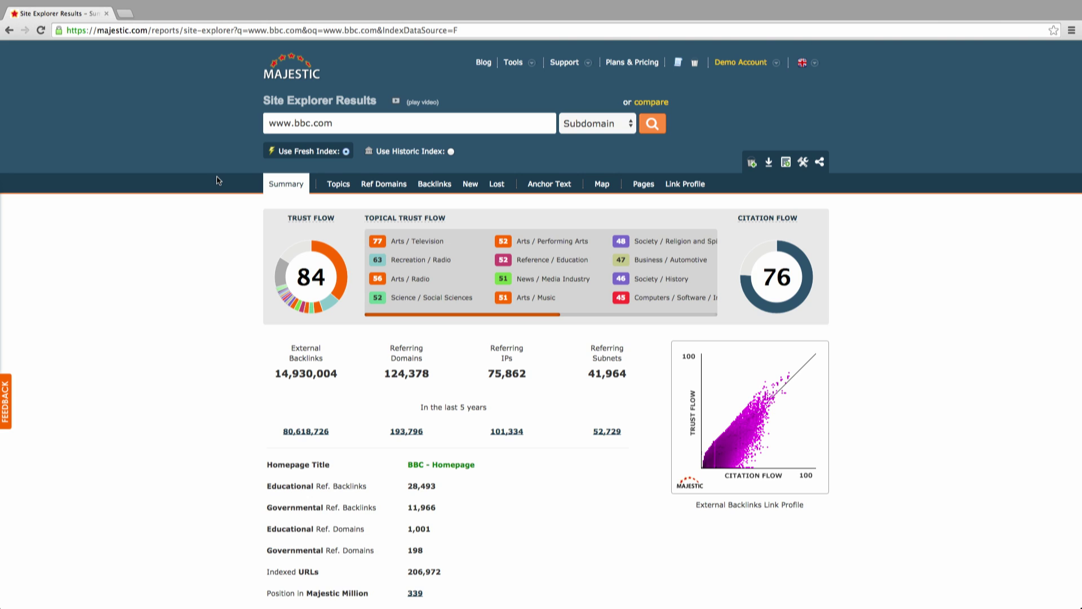
scroll(217, 179, down, 3)
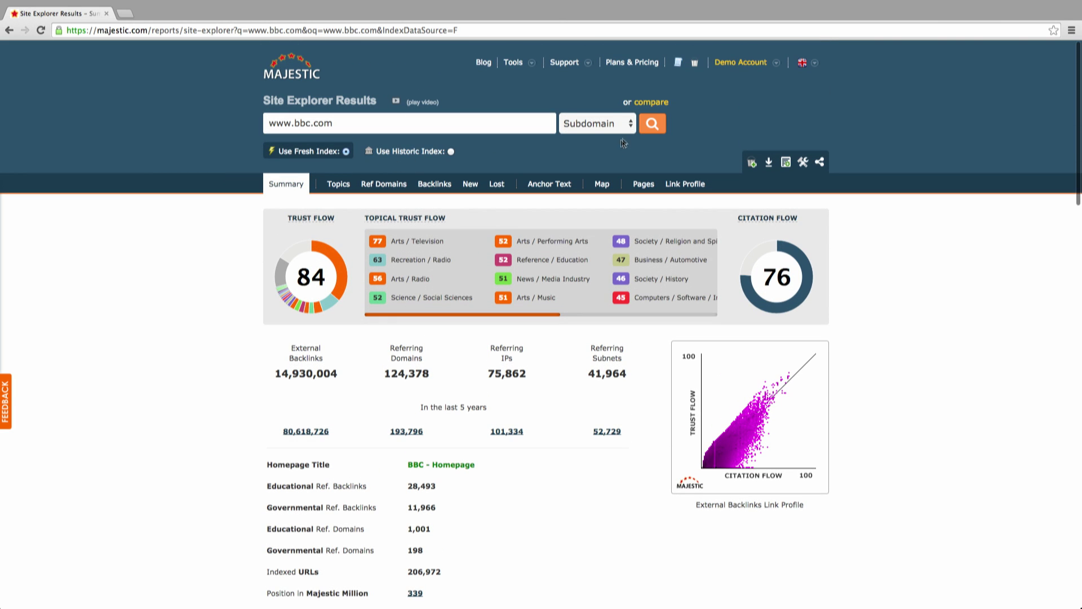
click(629, 126)
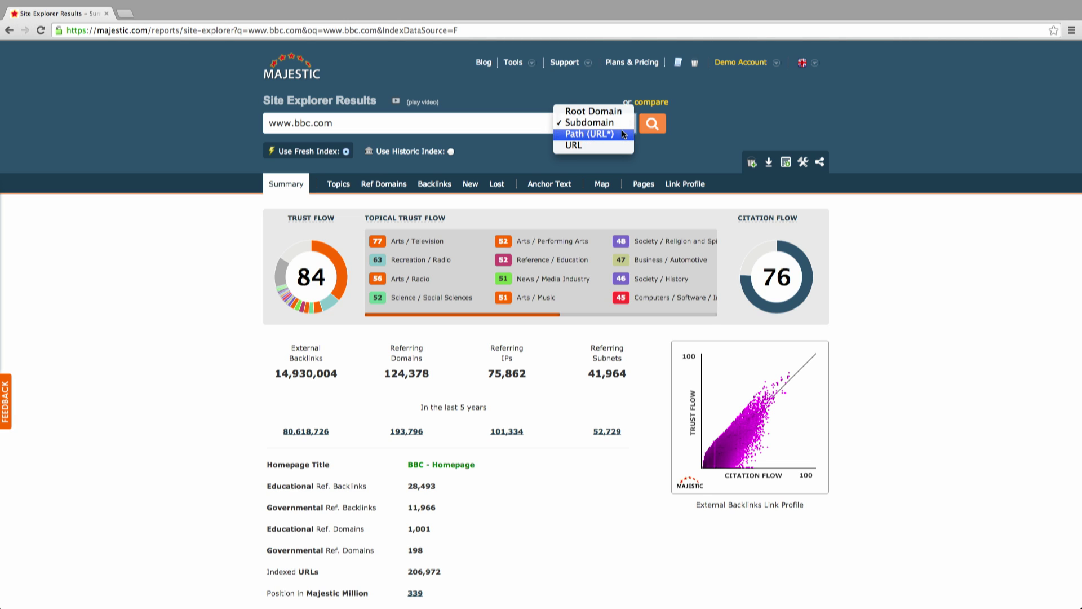
click(669, 154)
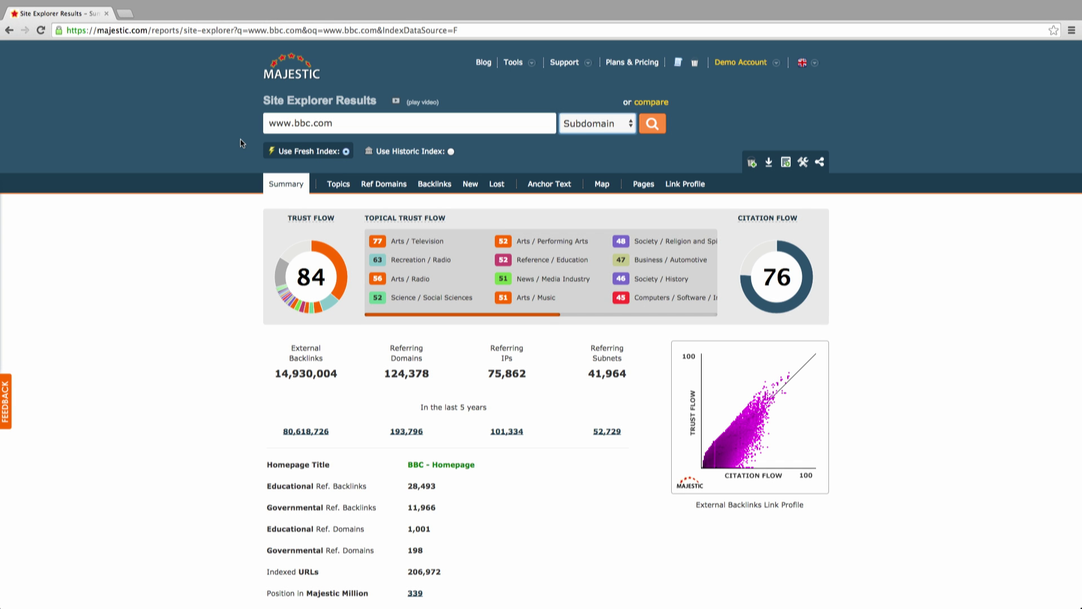
scroll(243, 143, down, 3)
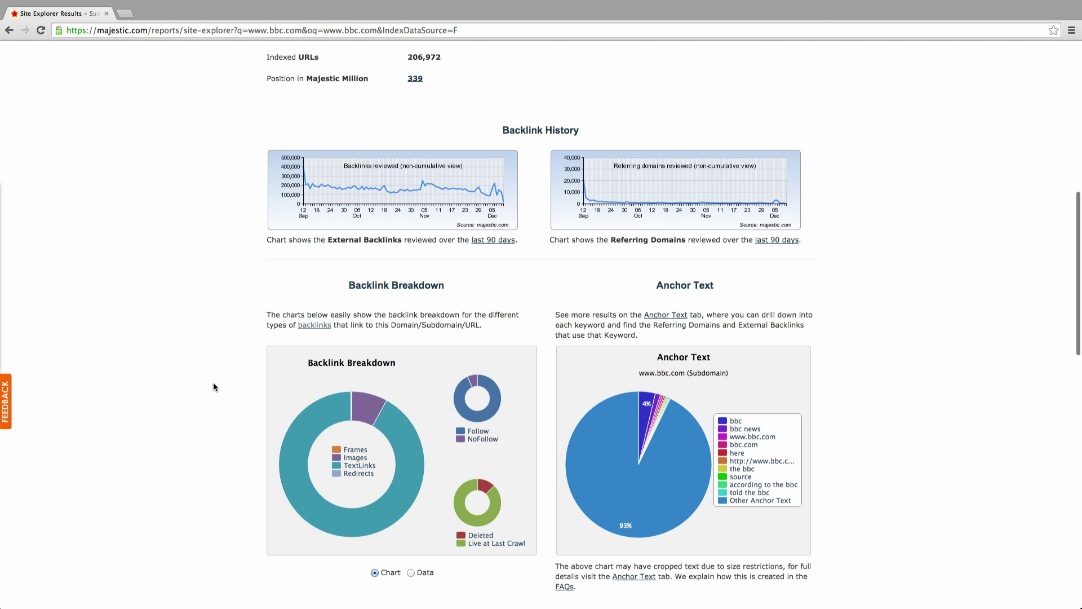
scroll(213, 382, down, 4)
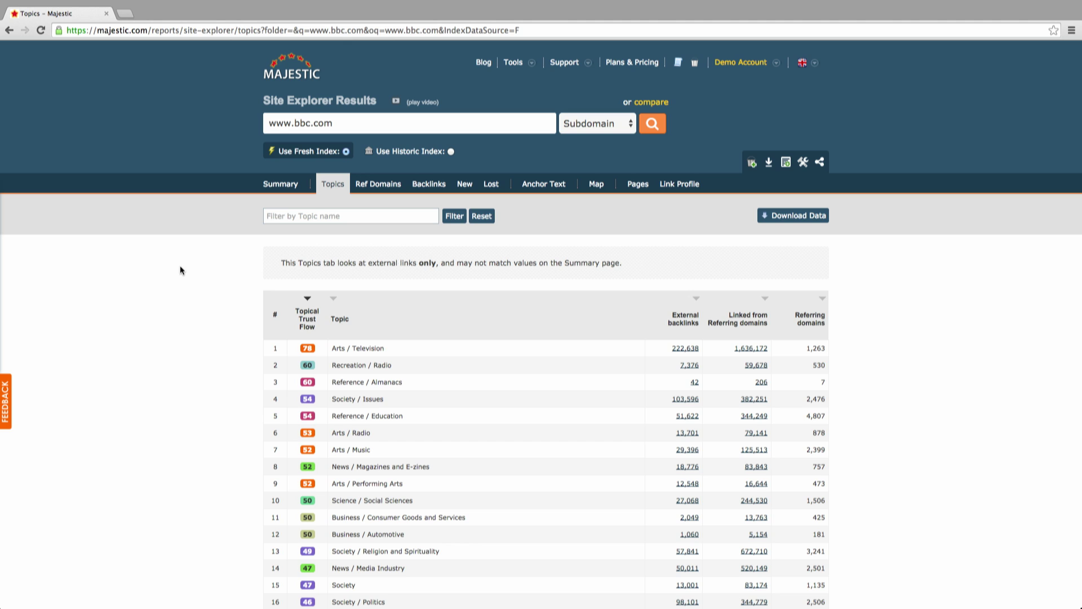
Step: Filter the Topics list to names containing 'arts', then switch to the Ref Domains report
click(284, 218)
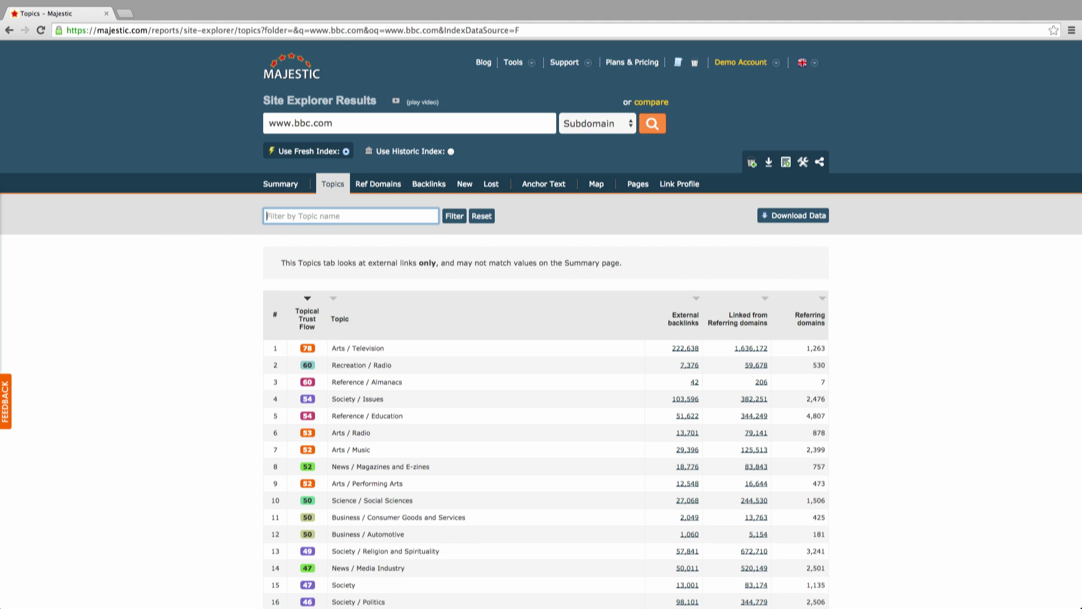
text(arts)
key(Return)
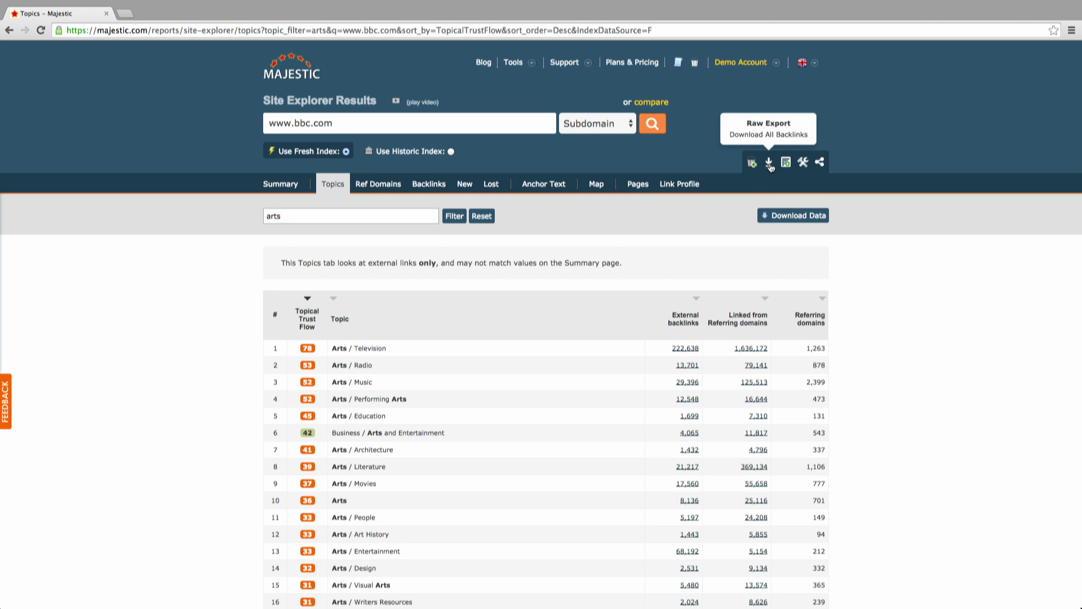
click(378, 183)
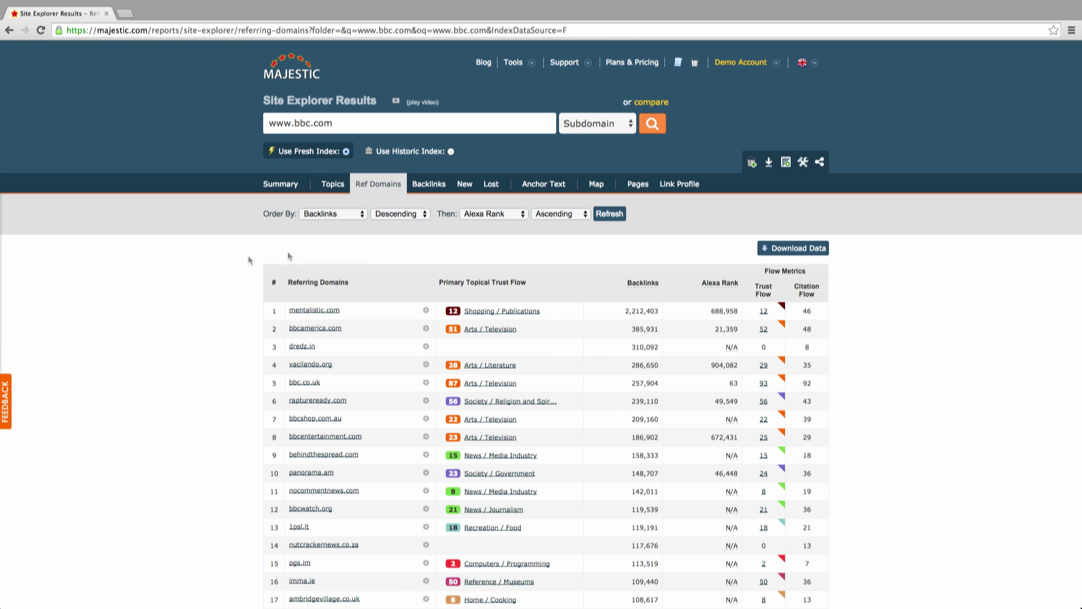
Step: Keep referring domains sorted by Backlinks, show the secondary 'Then' sort options, then go to Backlinks
click(363, 216)
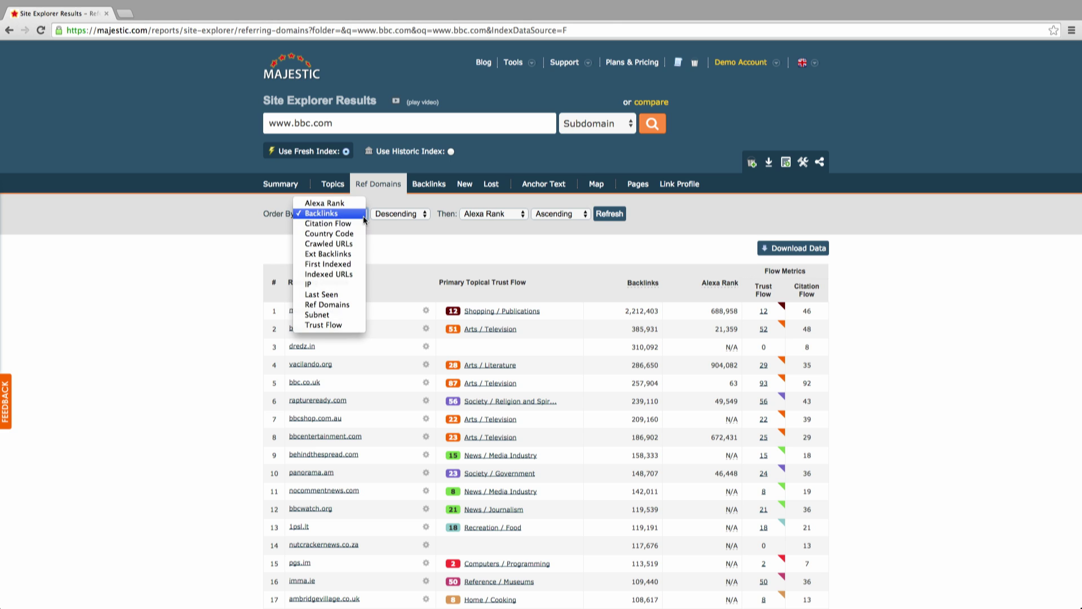
click(394, 214)
click(424, 213)
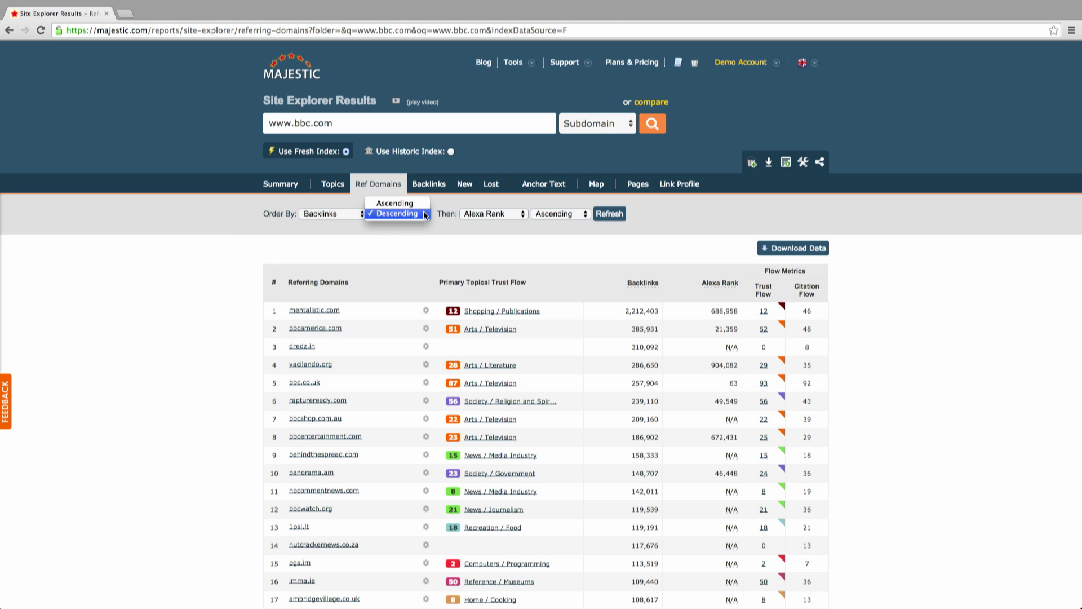
click(524, 214)
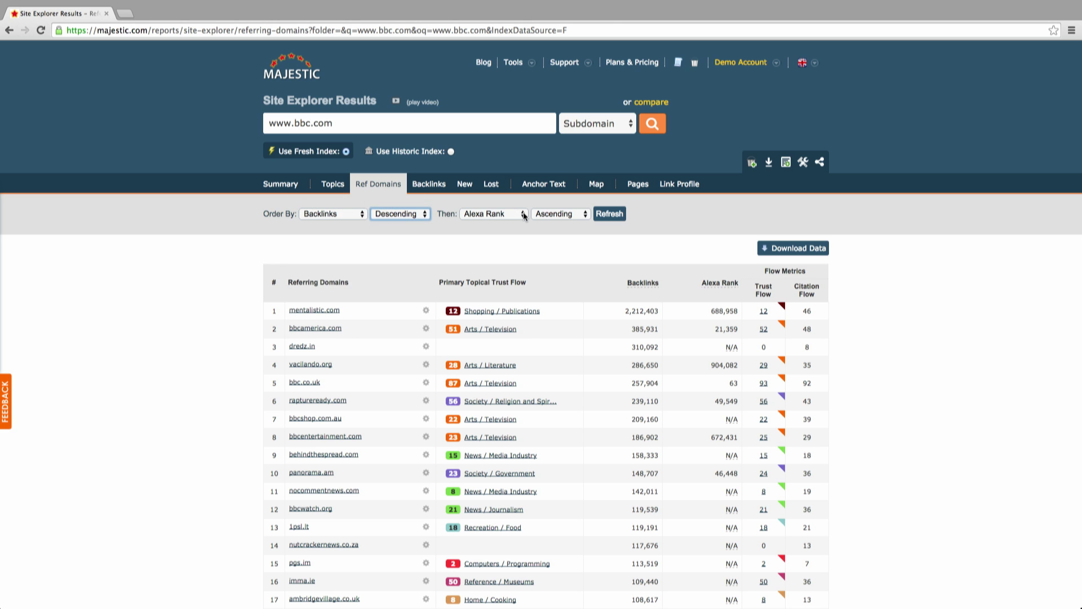
click(524, 215)
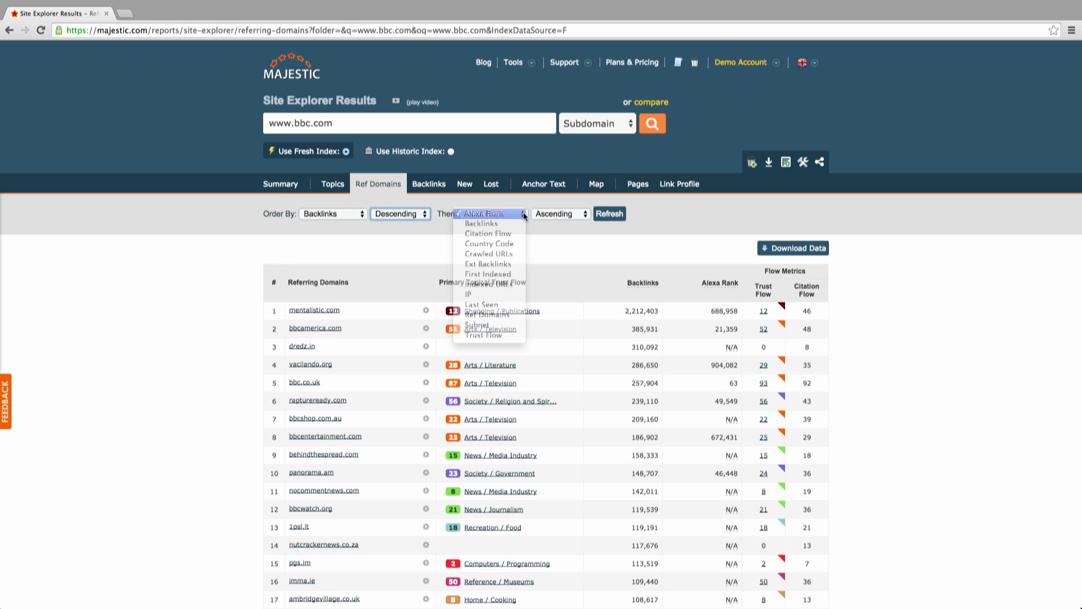
click(439, 186)
click(437, 187)
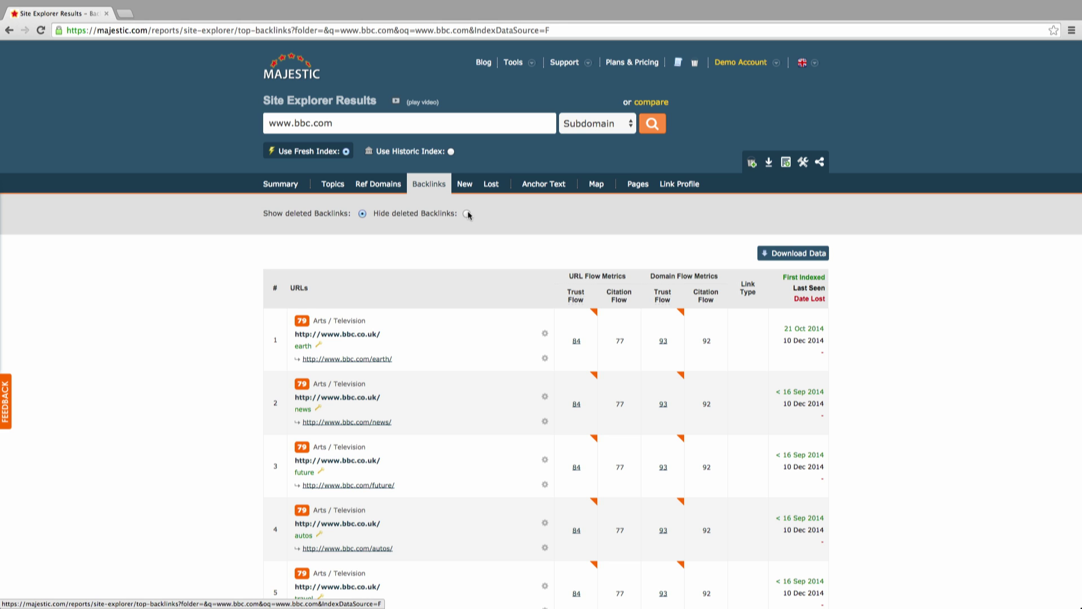
click(467, 214)
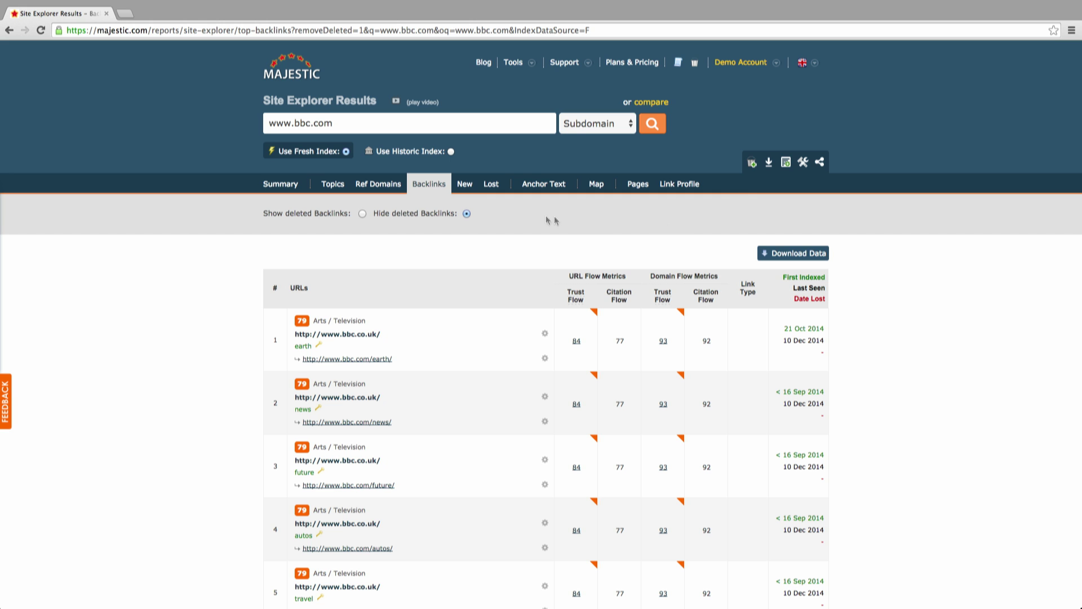
click(468, 190)
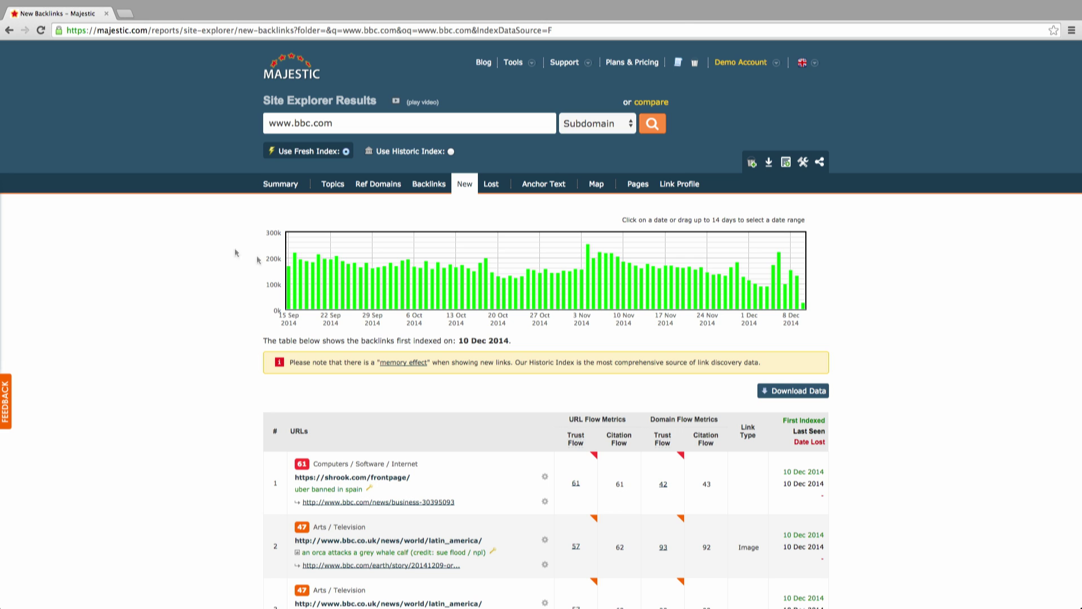
Step: List new backlinks from 3 Nov, then select roughly 6–17 Nov on the chart
mouse_move(442, 287)
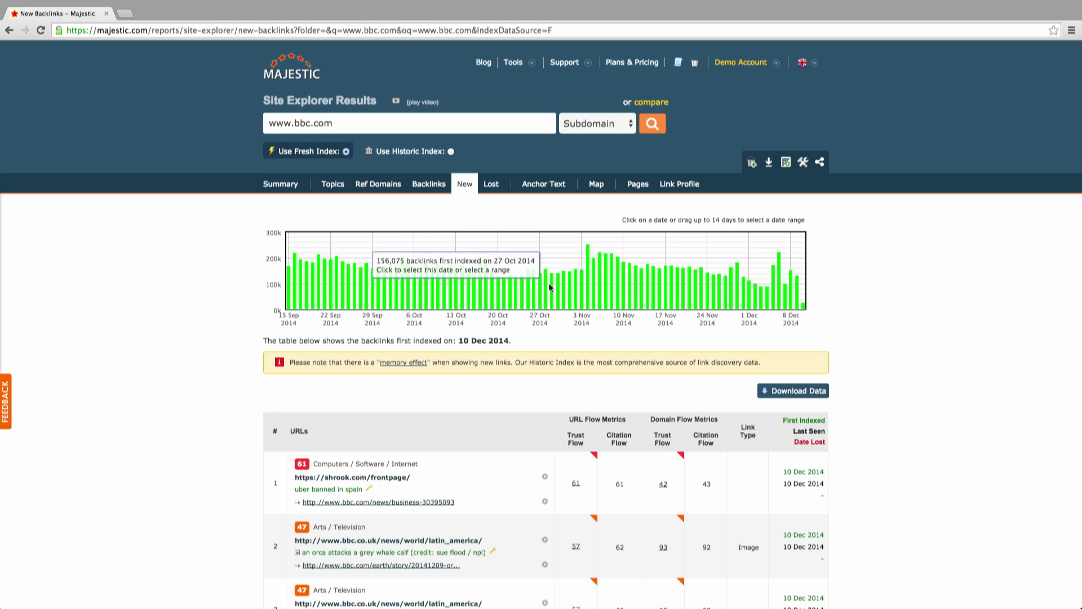
click(591, 289)
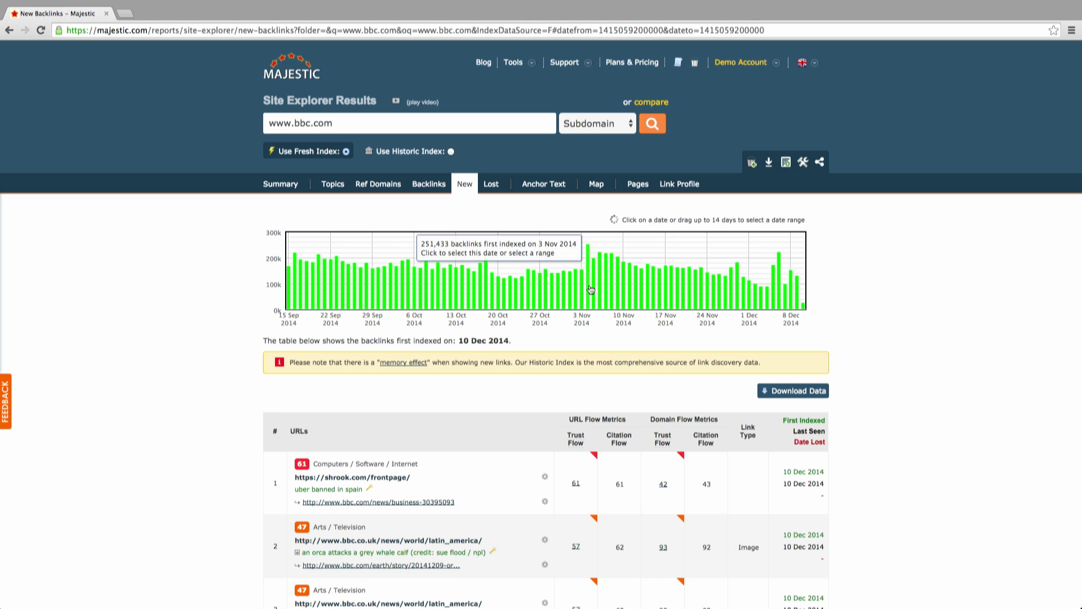
drag(600, 290, 674, 291)
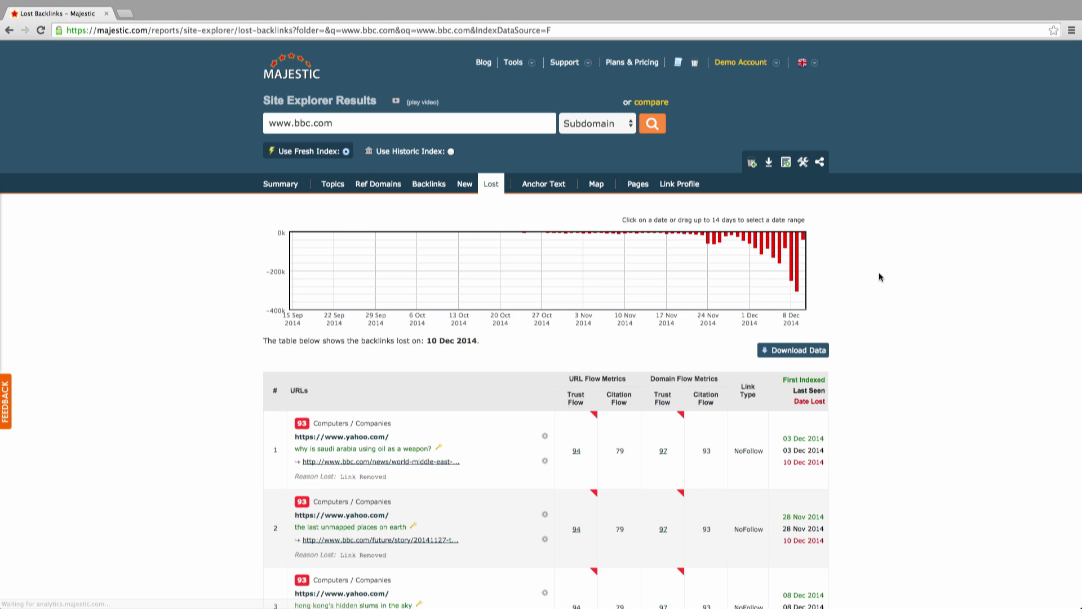
Step: Select roughly 4–10 Dec 2014 on the lost backlinks chart
mouse_move(782, 260)
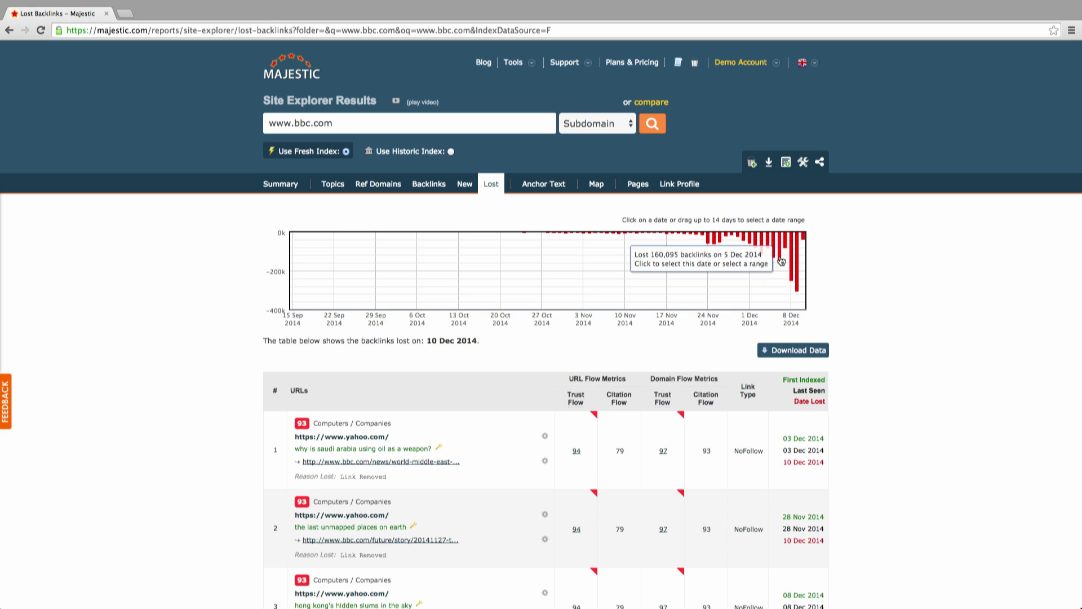
drag(766, 252, 806, 252)
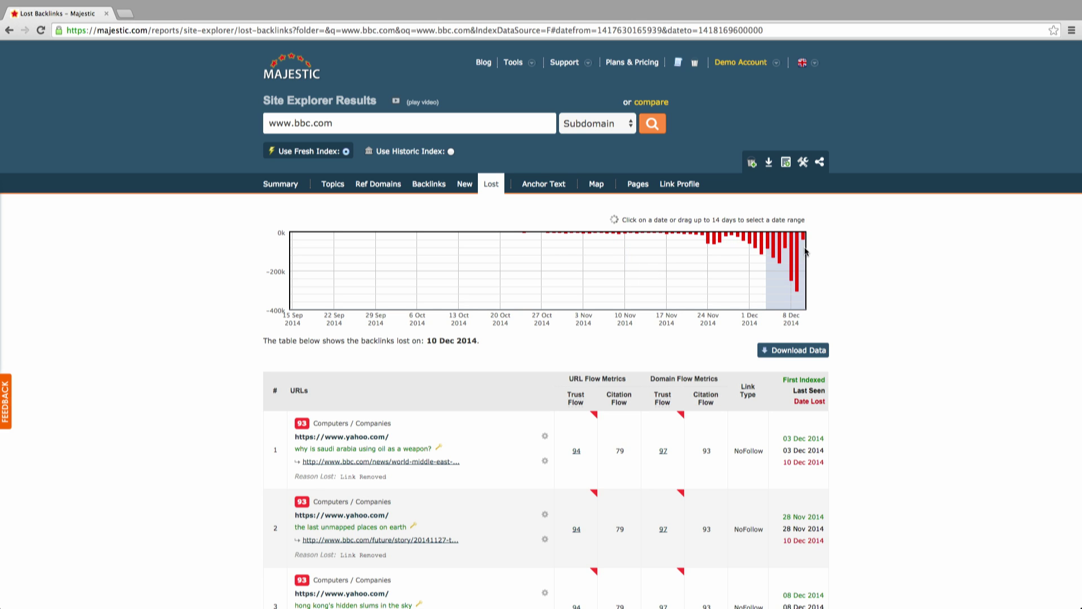
Step: View the Anchor Text report, then the Map plotting 1000 referring domains worldwide
click(555, 186)
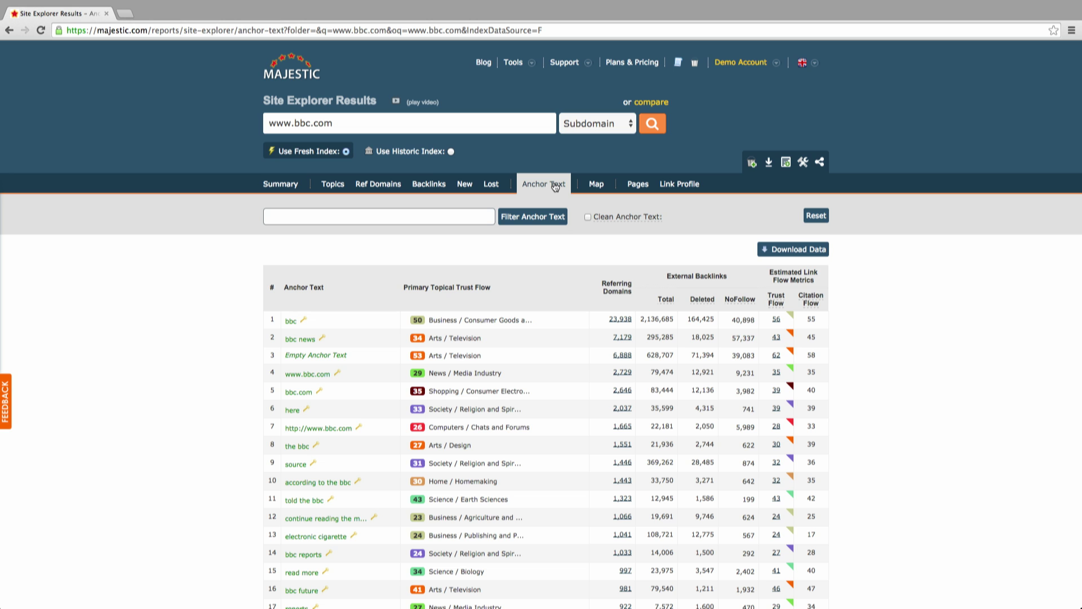
click(602, 189)
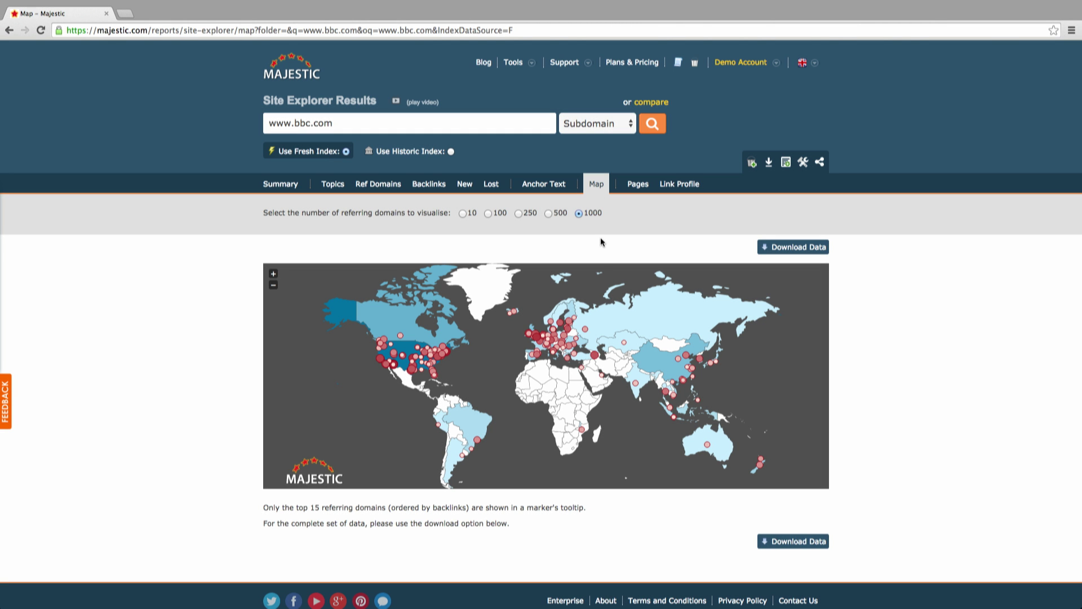
mouse_move(566, 332)
mouse_move(594, 357)
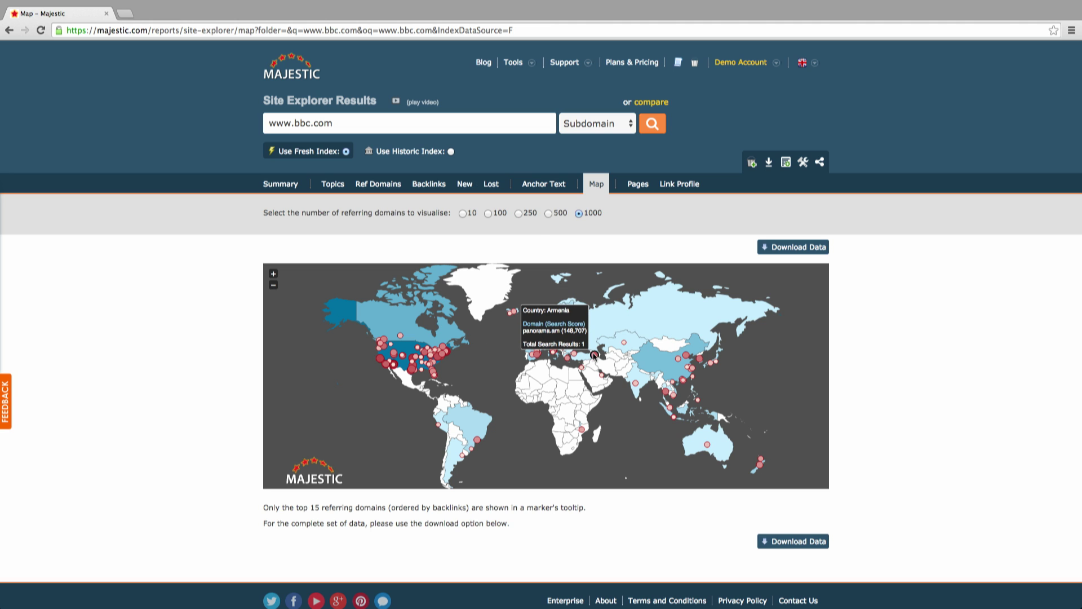
mouse_move(636, 383)
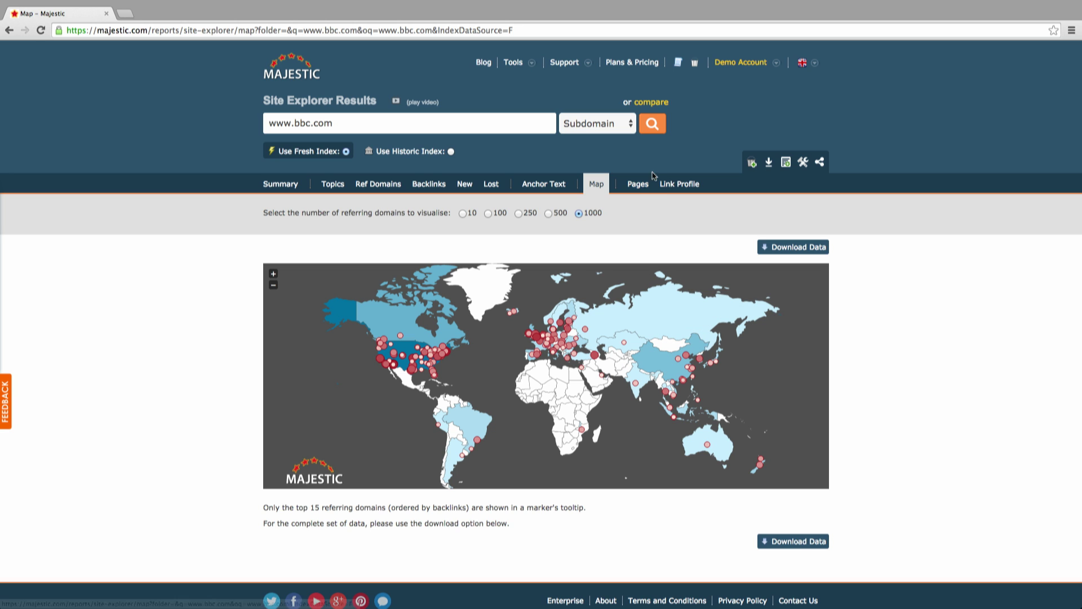
Step: Show the Pages report and view its Excel/CSV/TSV download options, closing them without downloading
click(637, 183)
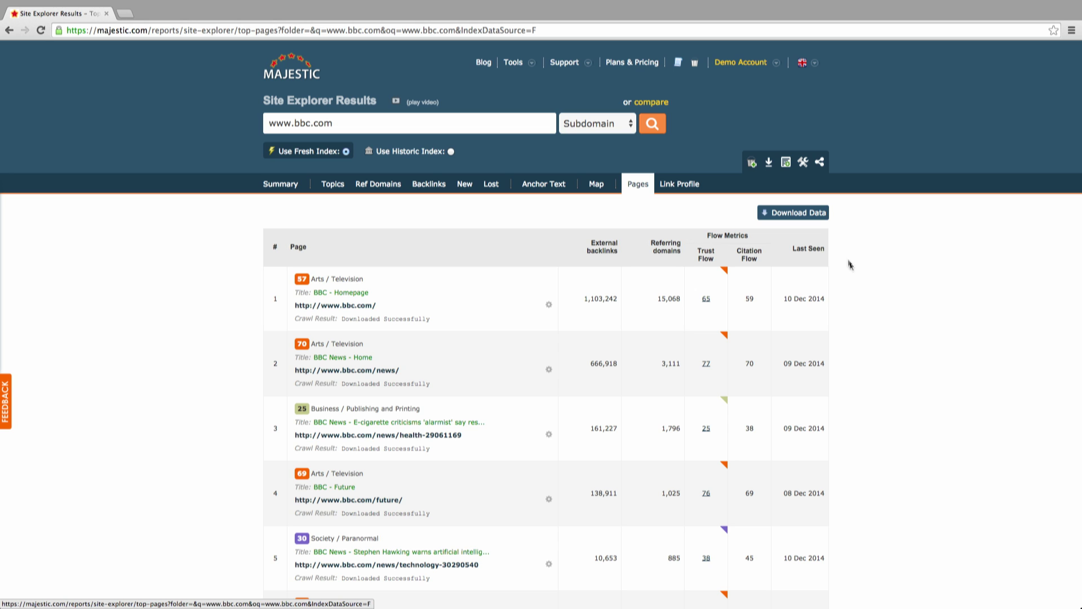
click(803, 214)
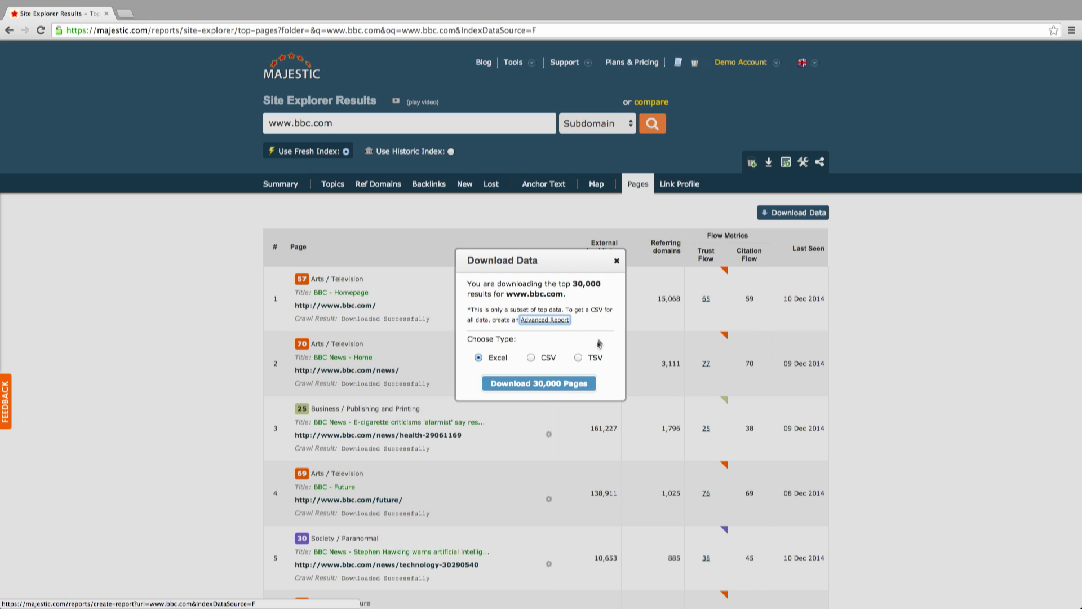
click(617, 261)
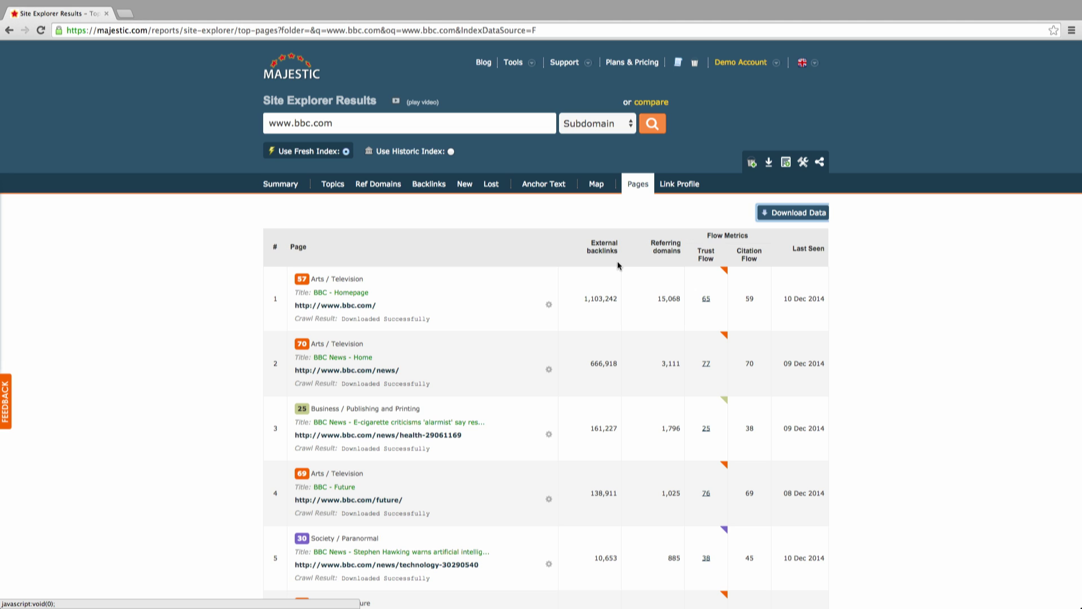
Step: View the Link Profile Trust Flow vs Citation Flow charts, then return to the Summary report
click(678, 189)
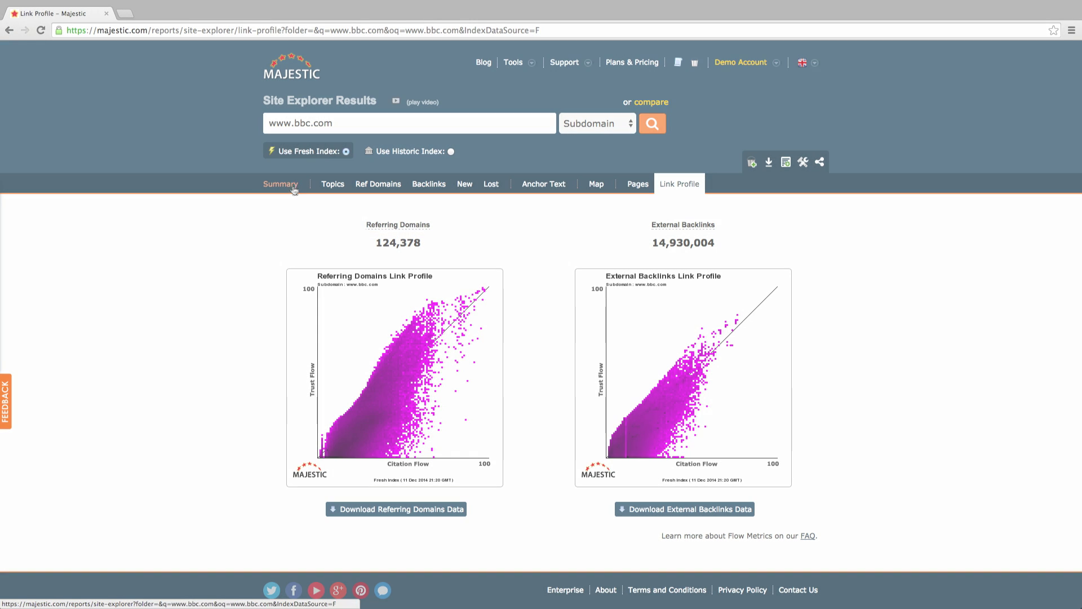
click(289, 186)
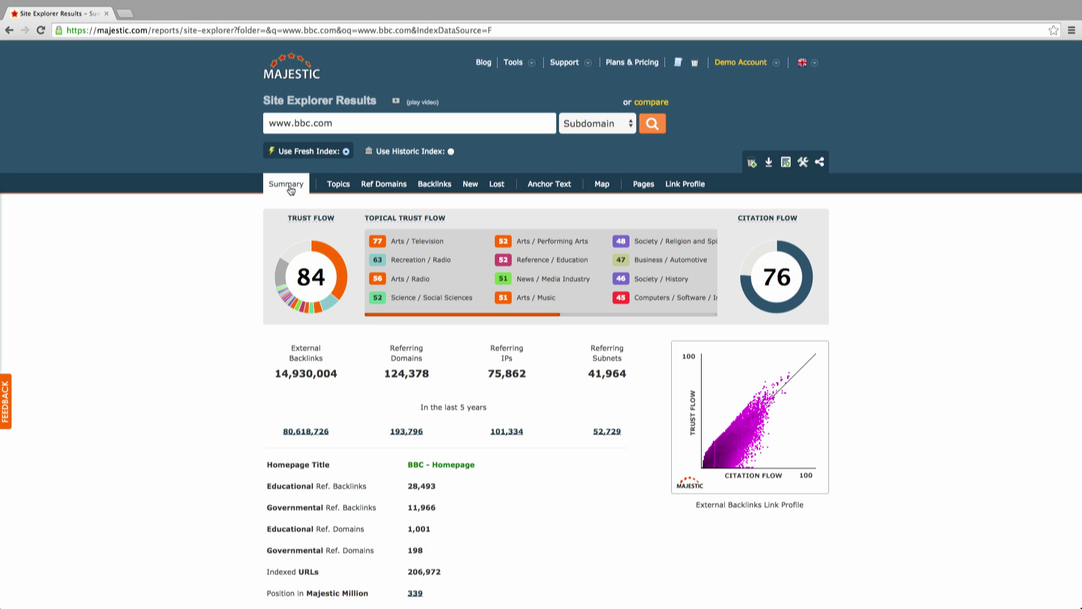
scroll(212, 218, down, 5)
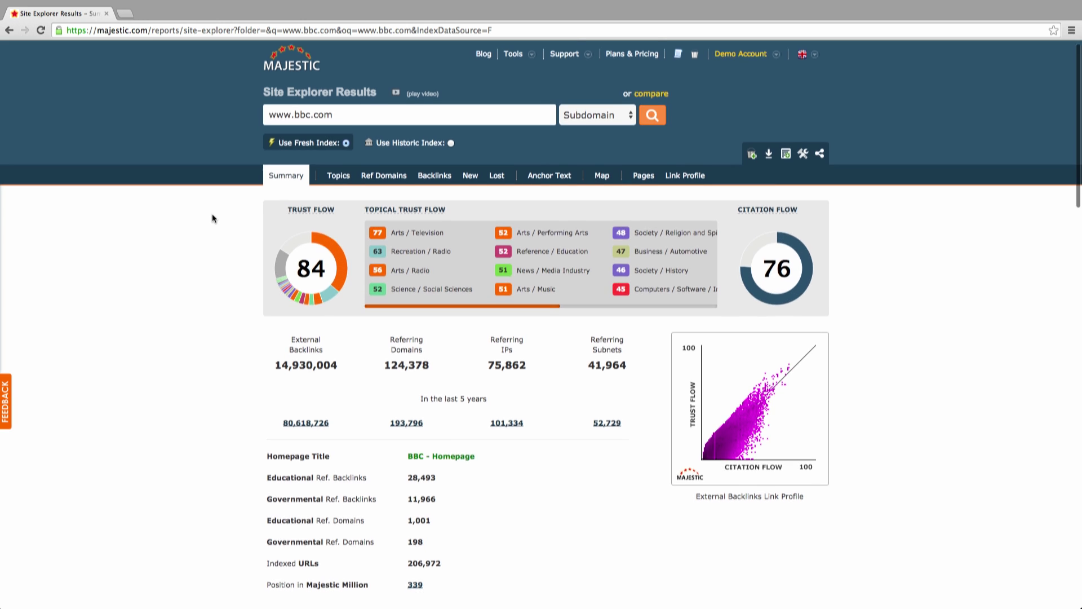
scroll(212, 214, up, 5)
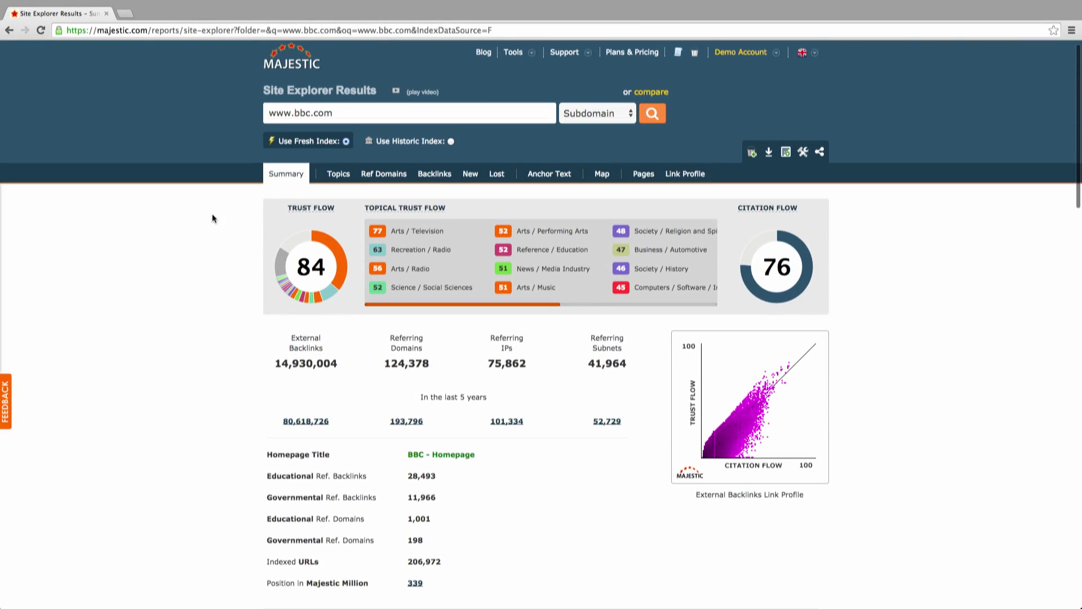
scroll(212, 217, down, 12)
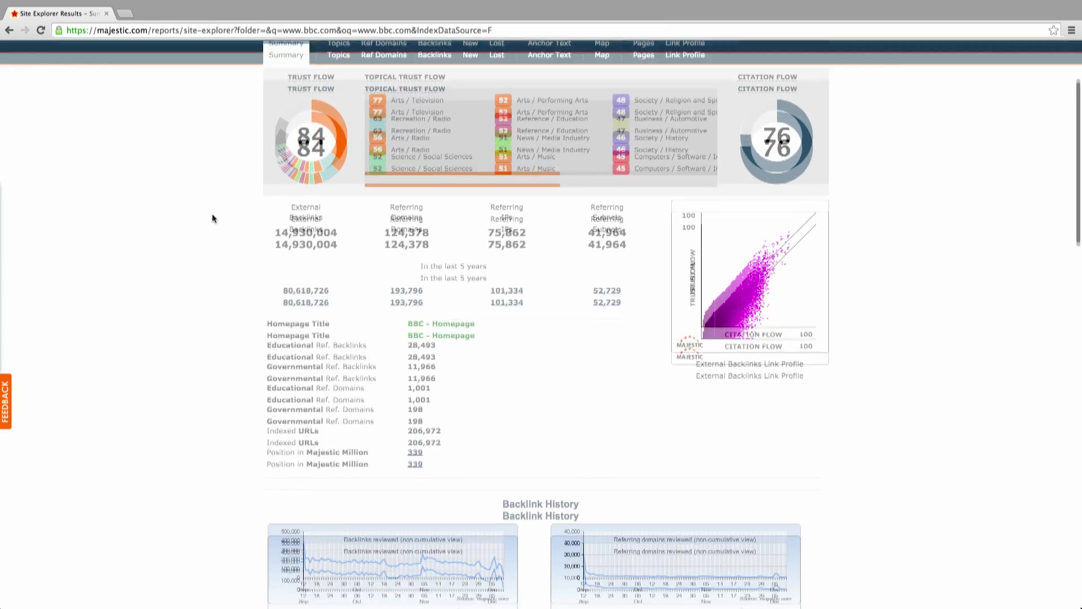
scroll(212, 218, down, 10)
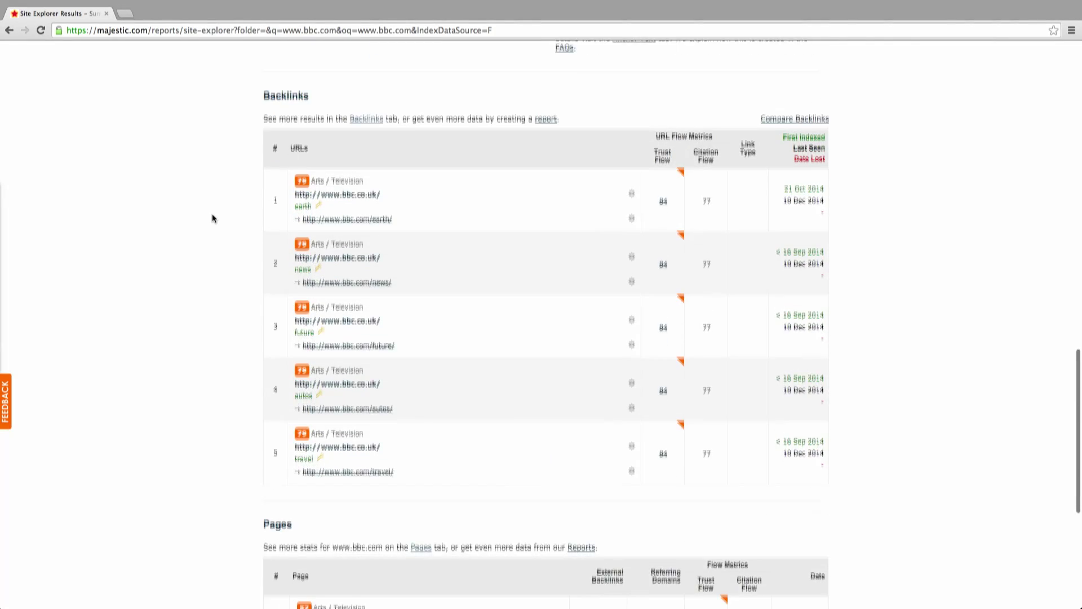